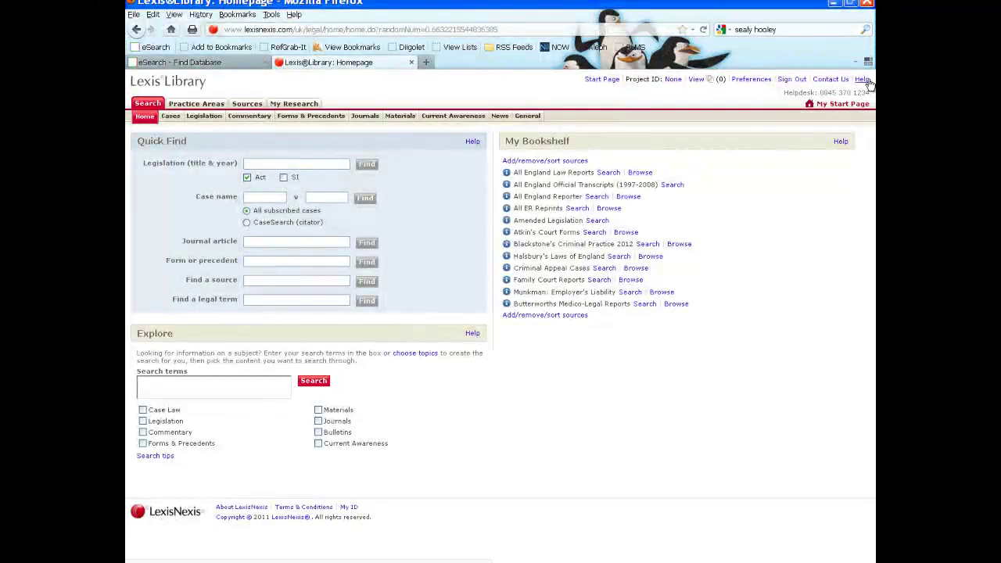
- View the list of product tutorials in the LexisNexis help, and close the help window
left_click(862, 80)
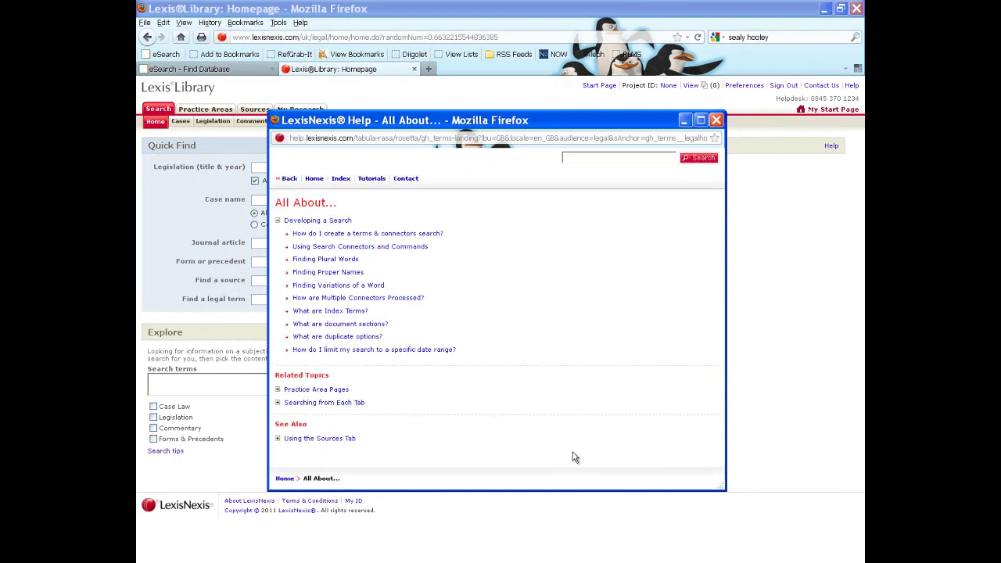
left_click(371, 179)
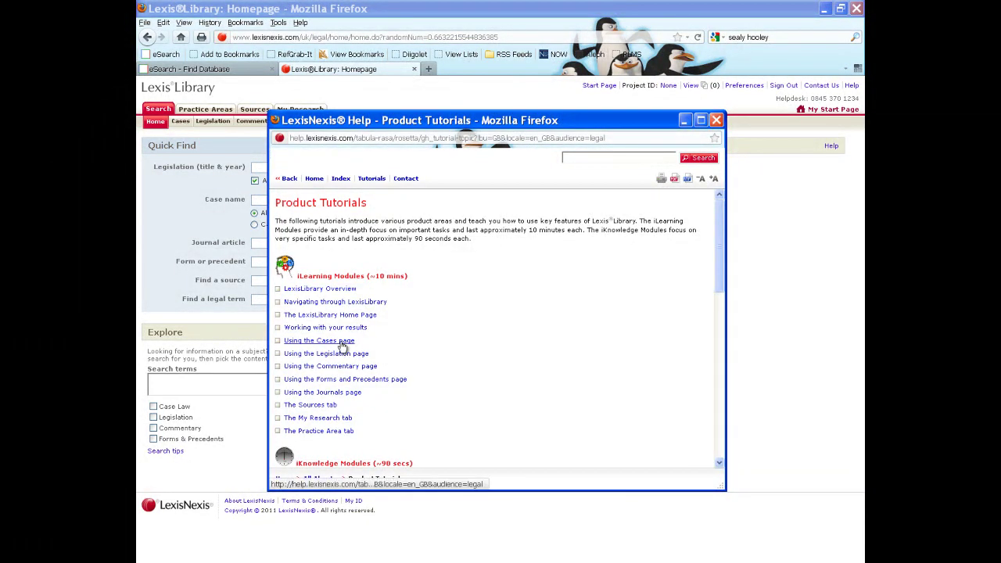
left_click(717, 120)
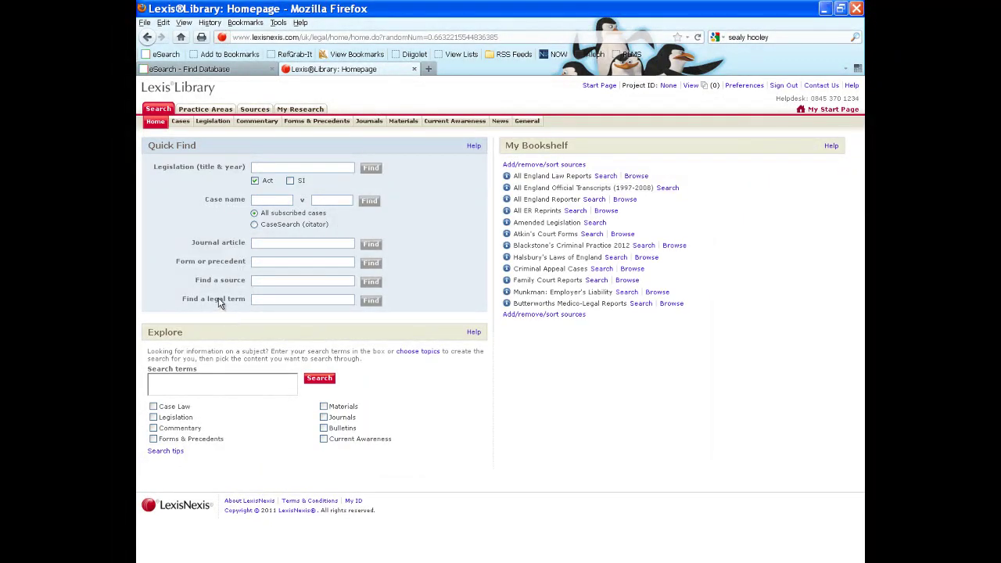
- Go to the International Journals search form and set its source to US Law Reviews and Journals, Combined
left_click(367, 123)
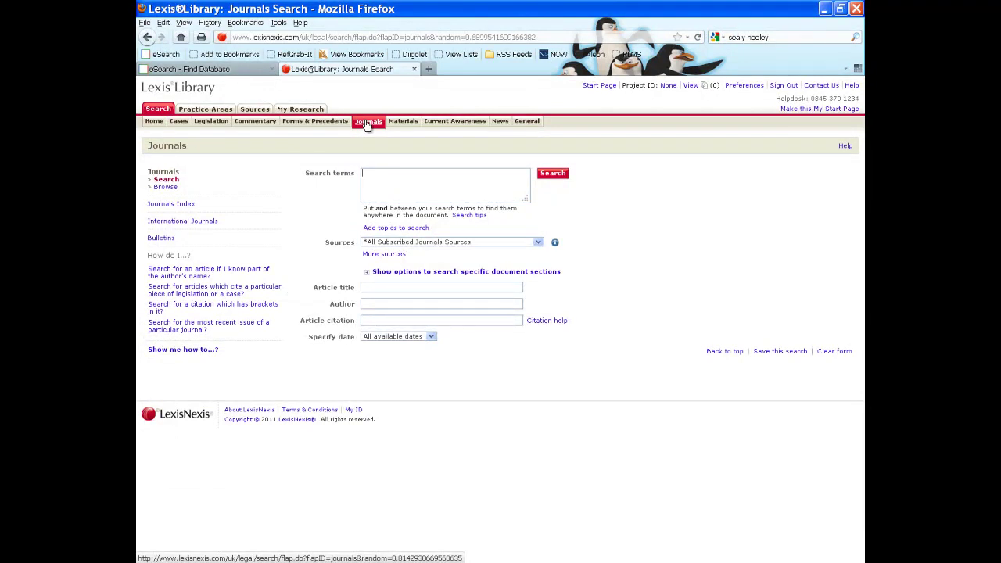
left_click(171, 227)
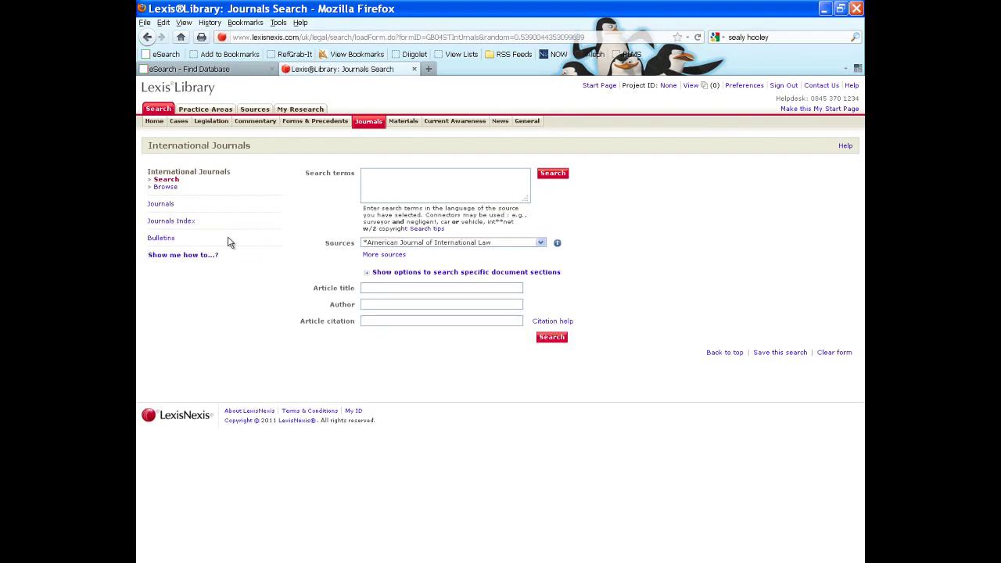
left_click(540, 244)
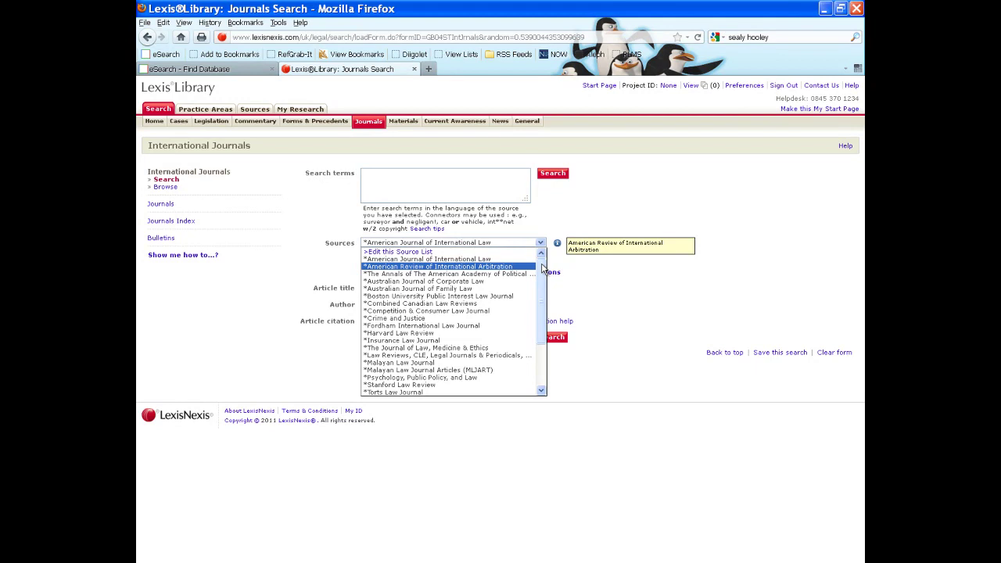
scroll(534, 290, "down", 3)
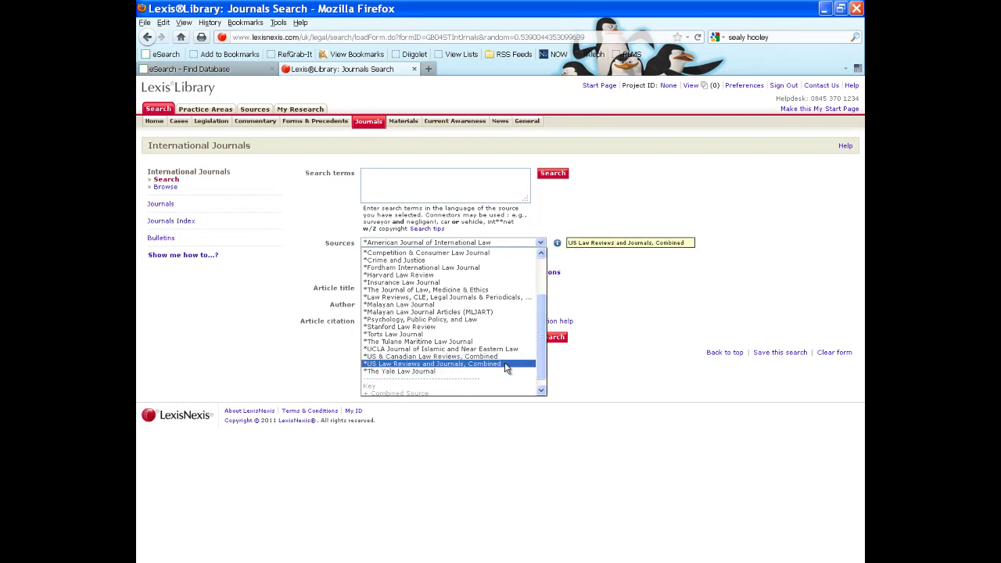
left_click(450, 365)
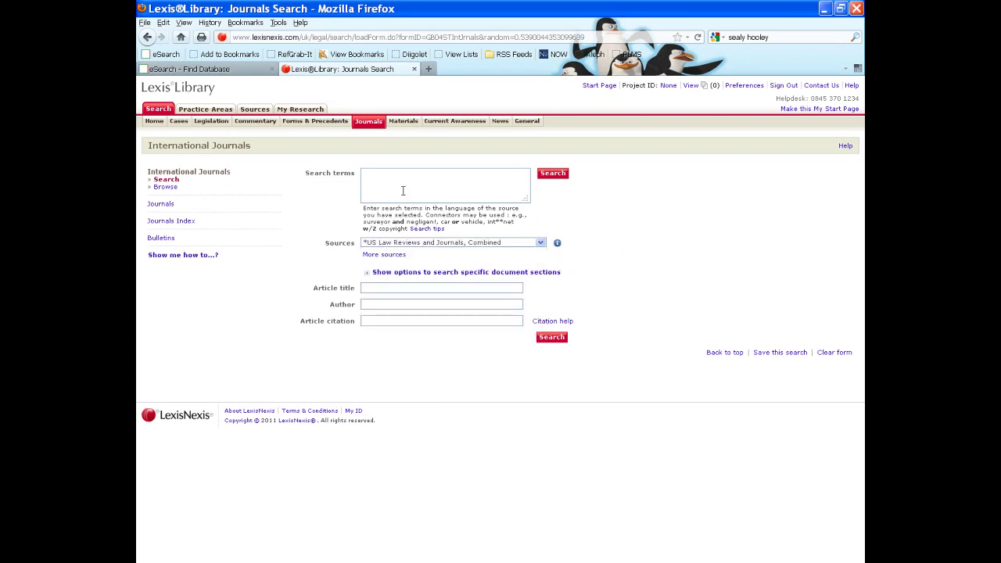
- Run a journal search for articles with "insolvency law" in the article title
left_click(379, 288)
type("insolvency law")
left_click(547, 337)
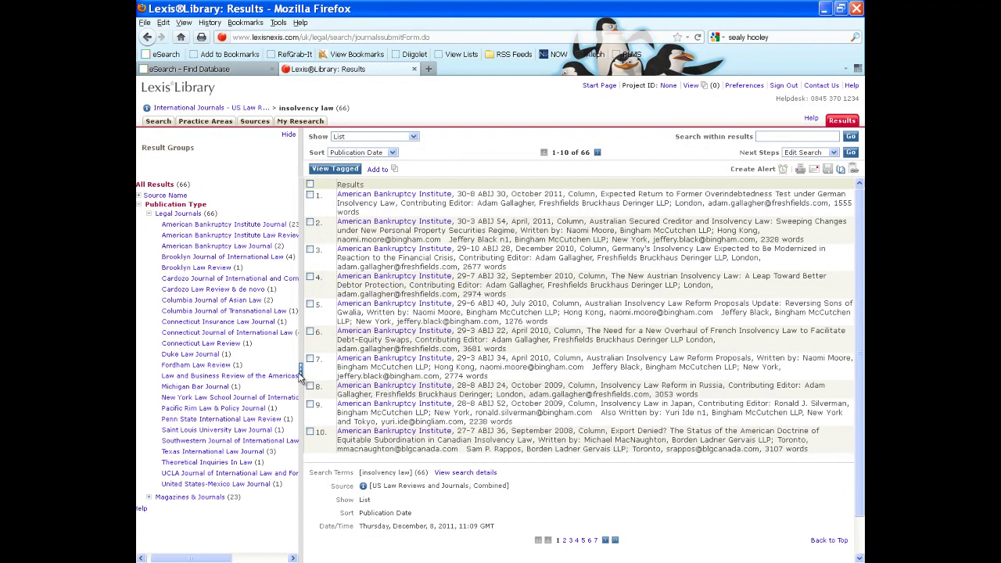
- Widen the result groups list, narrow the results to the American Bankruptcy Law Journal, and read through the Fall 1996 article
left_click_drag(299, 375, 425, 375)
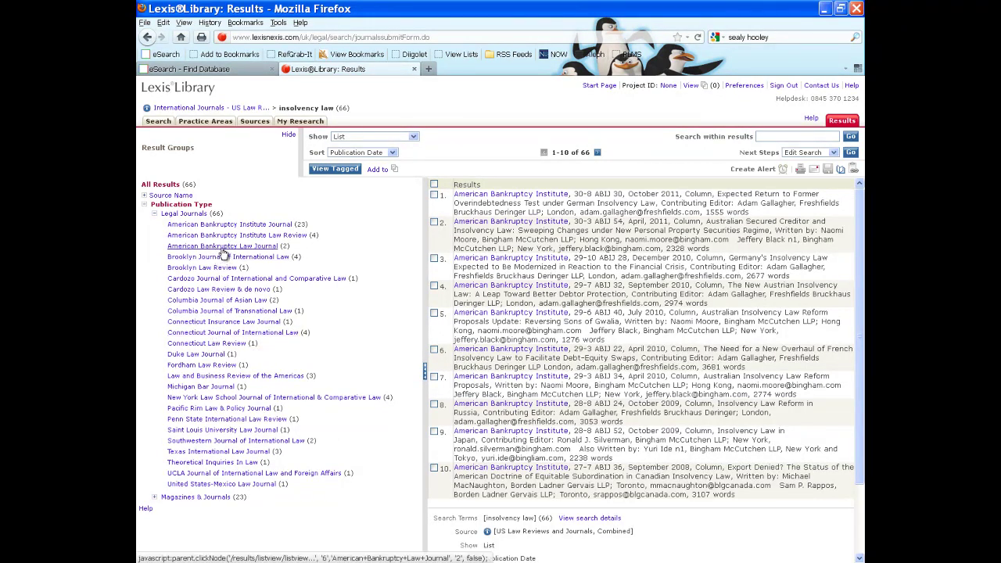
left_click(222, 248)
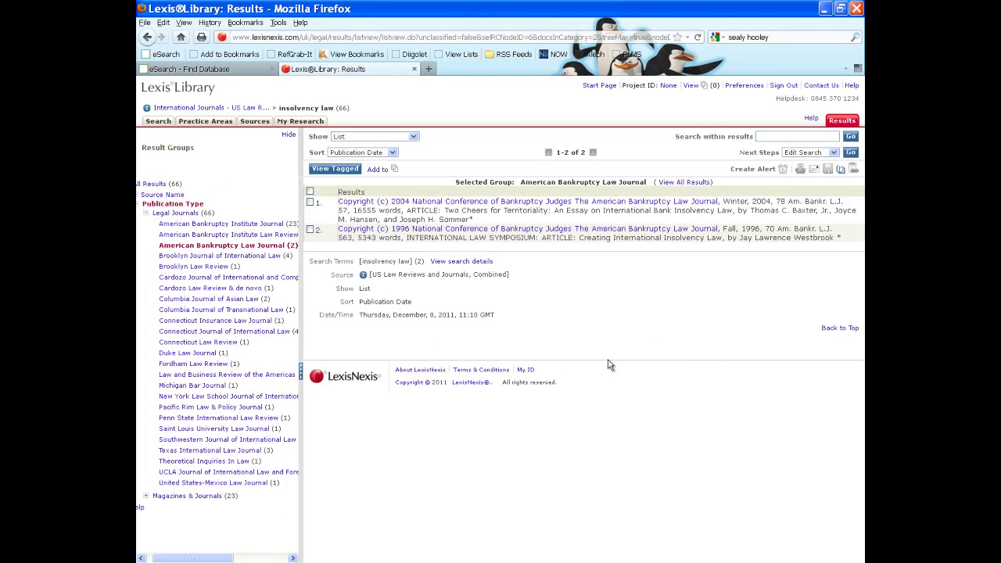
left_click(530, 233)
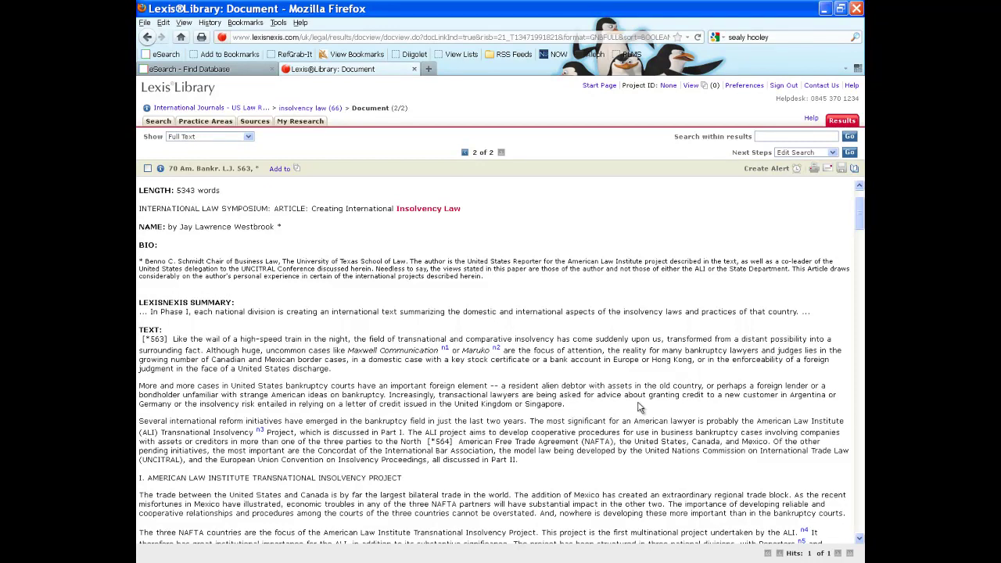
scroll(638, 395, "down", 5)
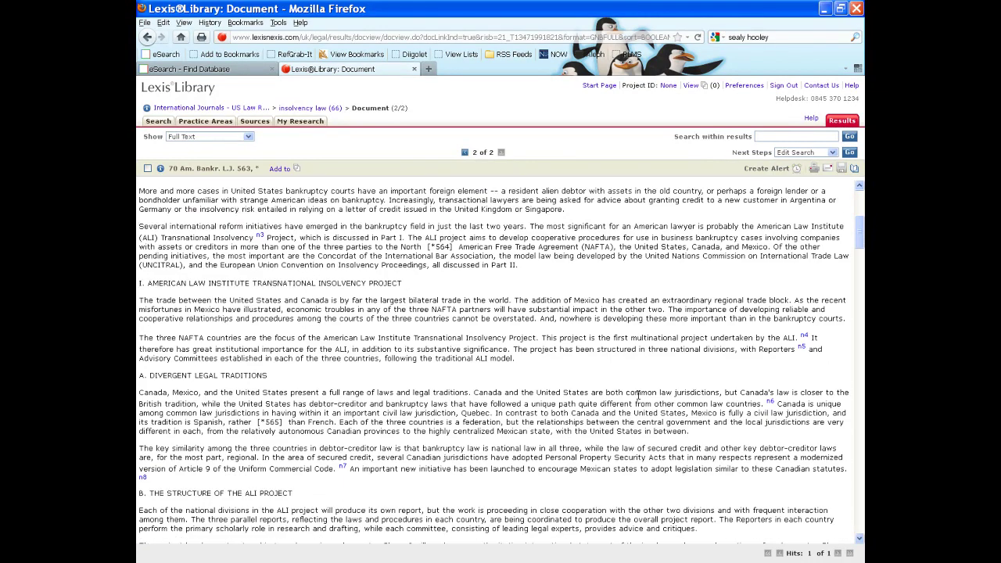
scroll(638, 395, "down", 3)
scroll(638, 395, "down", 6)
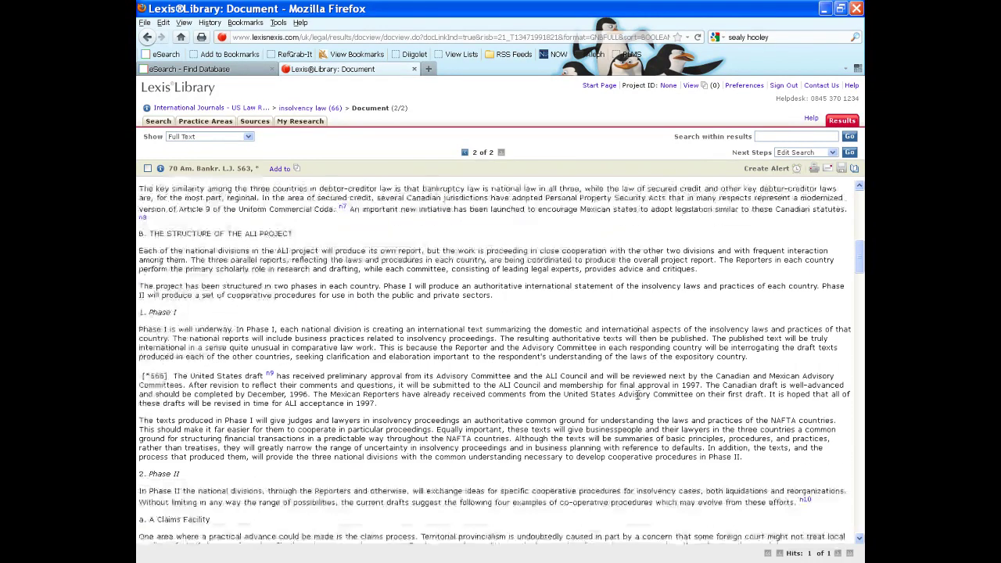
scroll(638, 400, "down", 8)
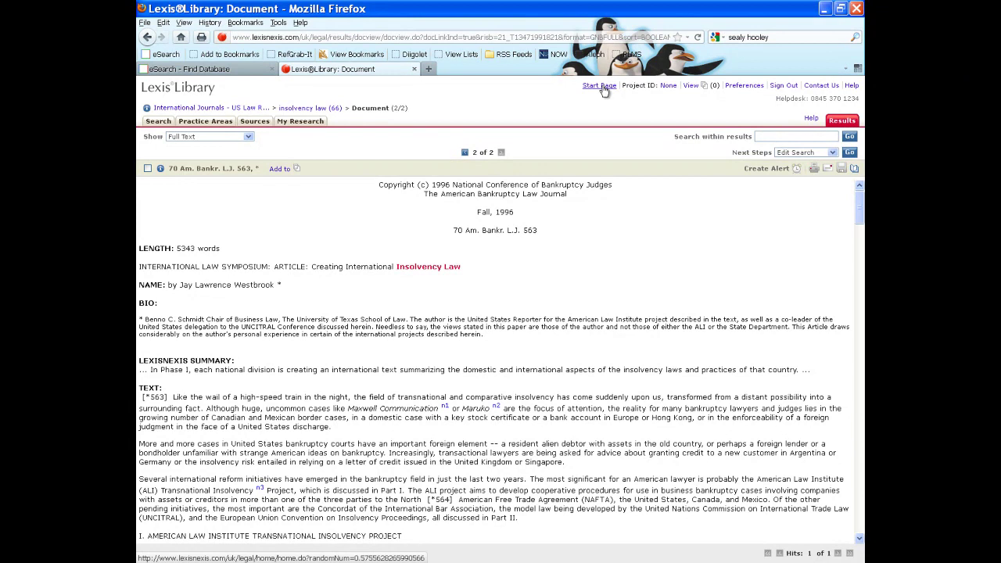
- Return to the start page, go to the International Cases search form and set its source to Federal & State Cases, Combined
left_click(600, 86)
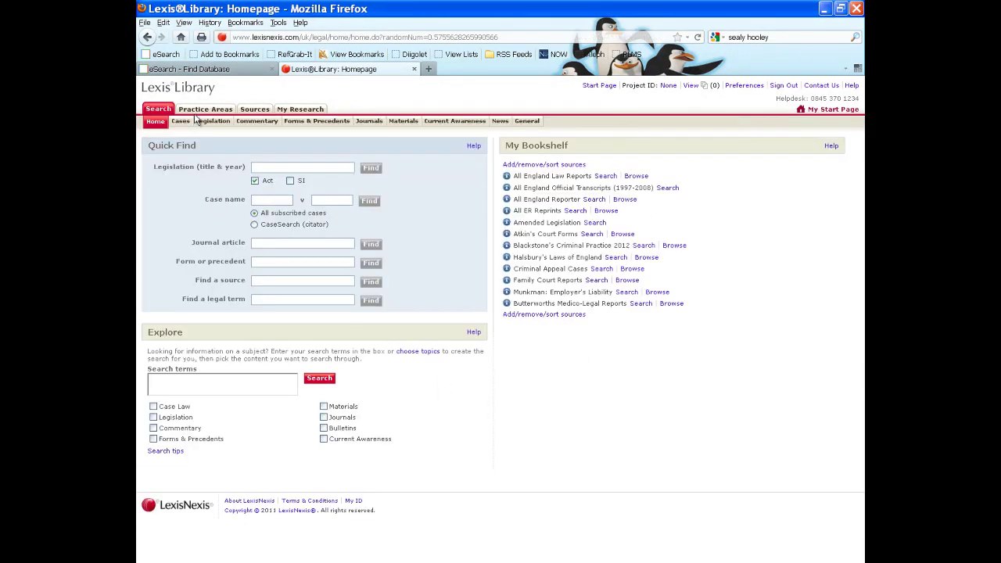
left_click(181, 123)
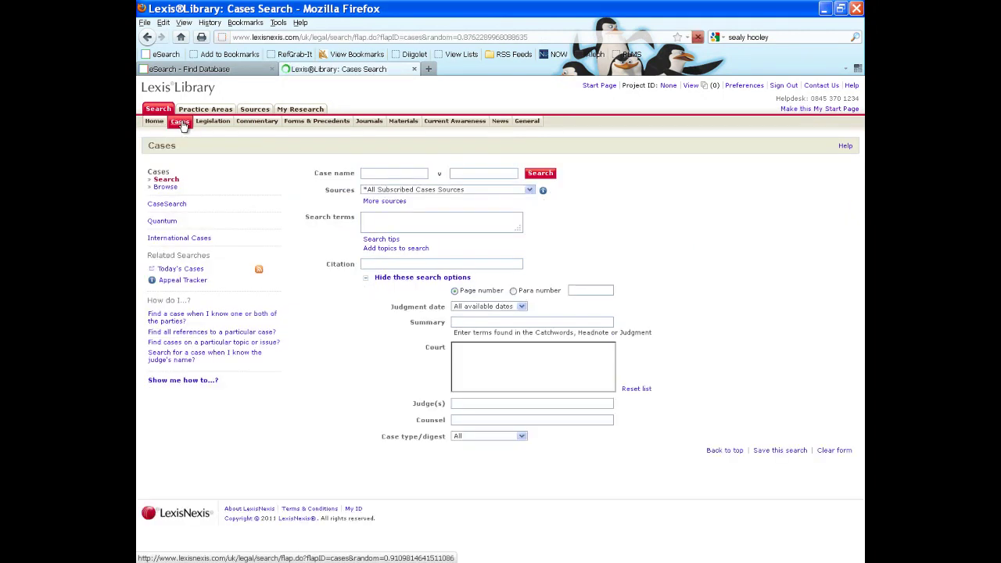
left_click(174, 240)
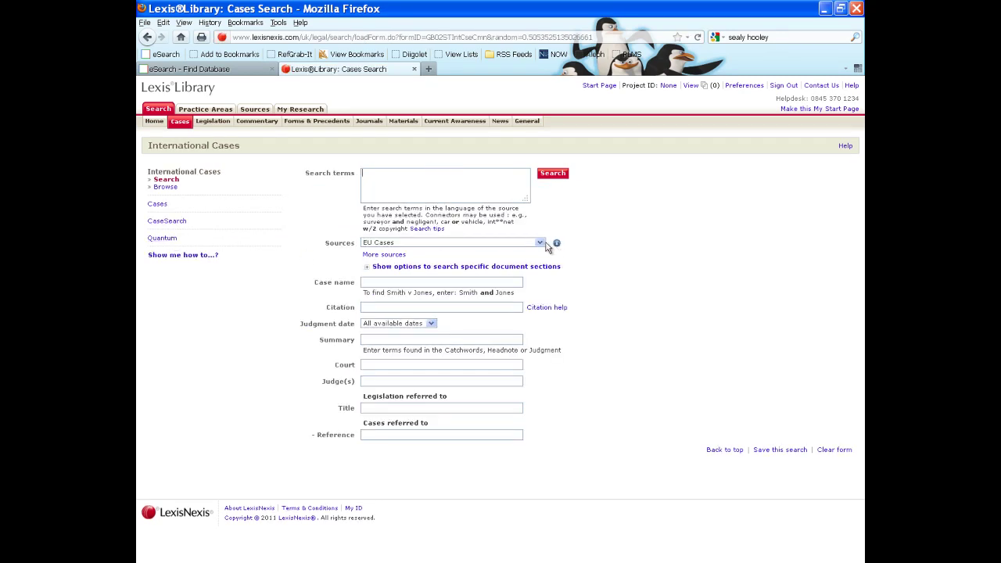
left_click(540, 244)
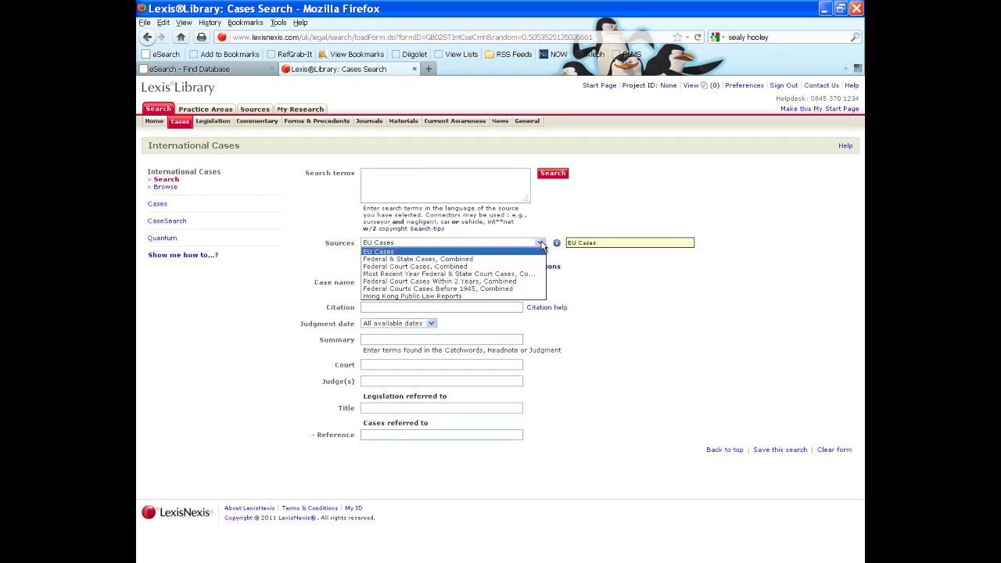
left_click(427, 267)
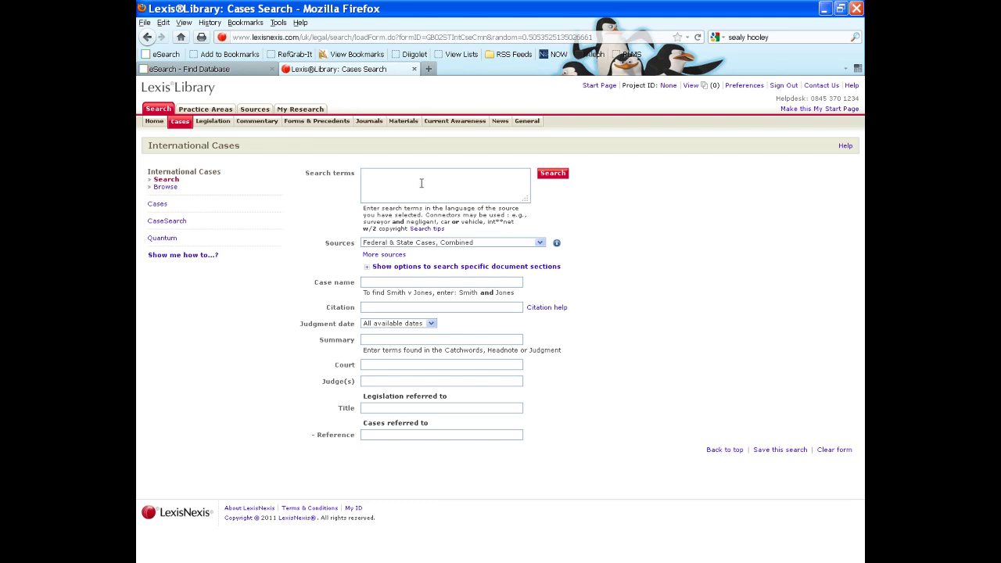
- Search the cases for the exact phrase "insolvency law" in the same sentence as restructuring, using "insolvency law" w/s restructuring
type("insolvency law")
left_click(363, 176)
type("\"")
left_click(425, 176)
type("/s restructuring")
left_click(419, 173)
type("w")
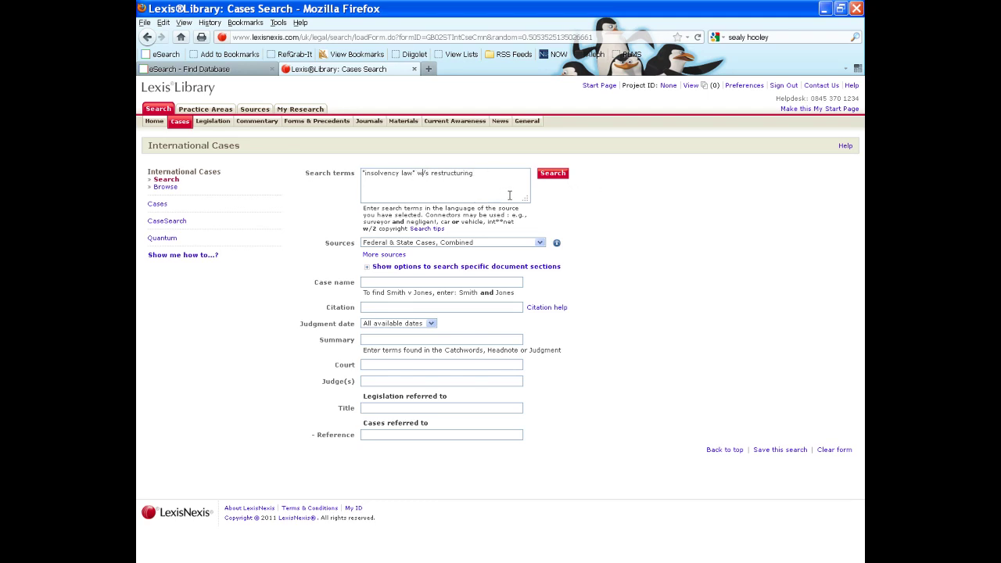
left_click(553, 175)
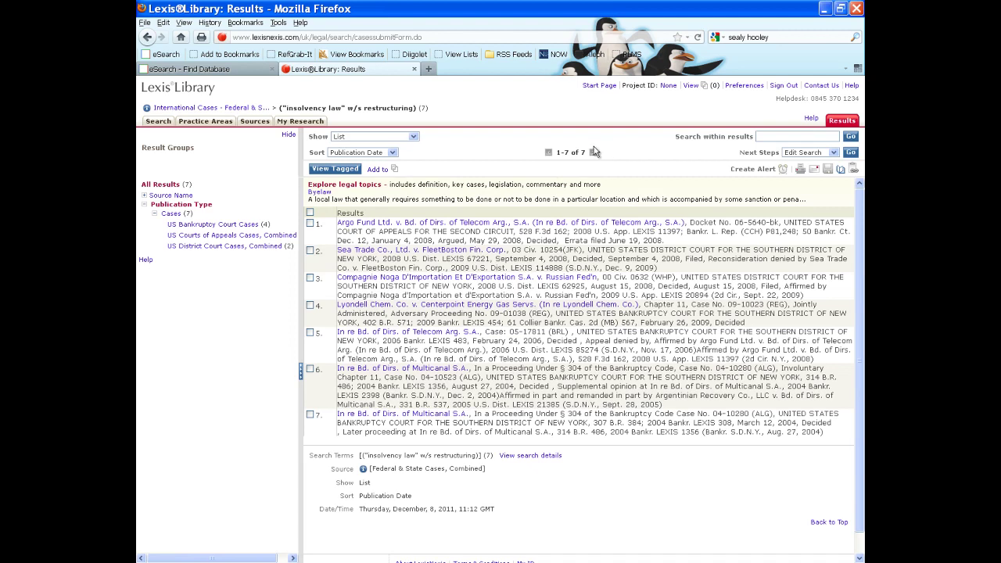
- Examine the Lyondell Chem. Co. v. Centerpoint Energy Gas Servs. case, highlighting the matched phrase "insolvency laws" in its text
left_click(440, 311)
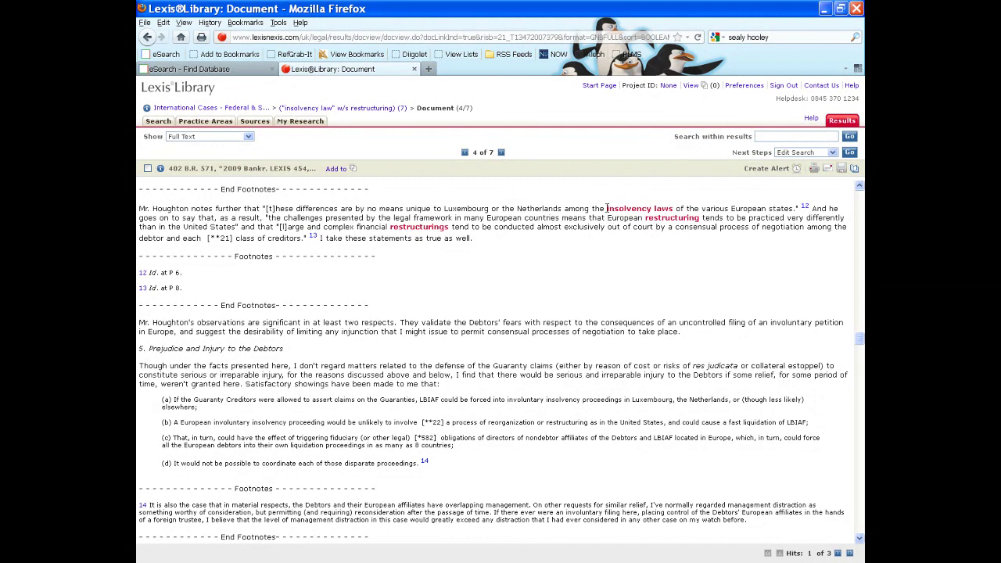
left_click_drag(607, 208, 674, 208)
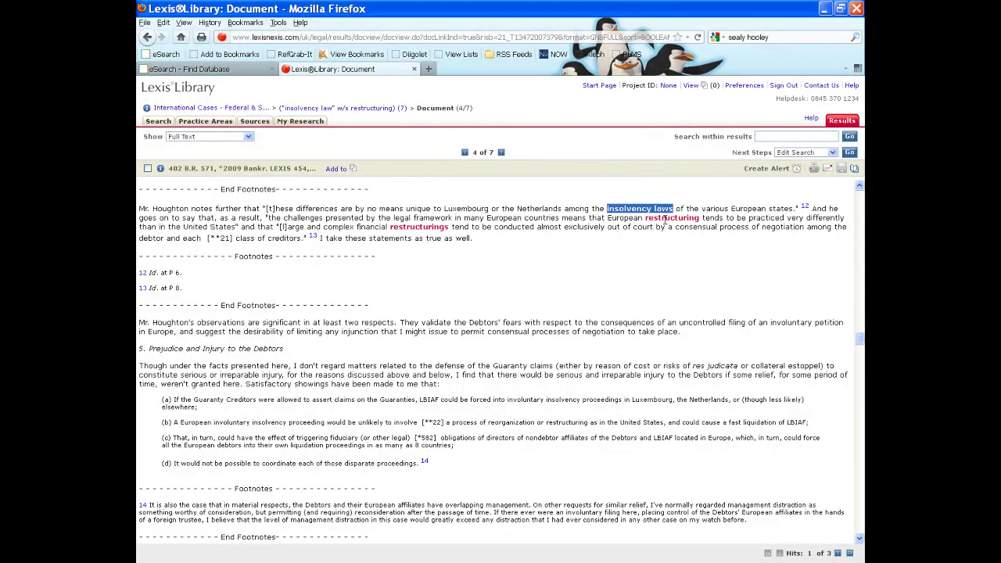
left_click(675, 245)
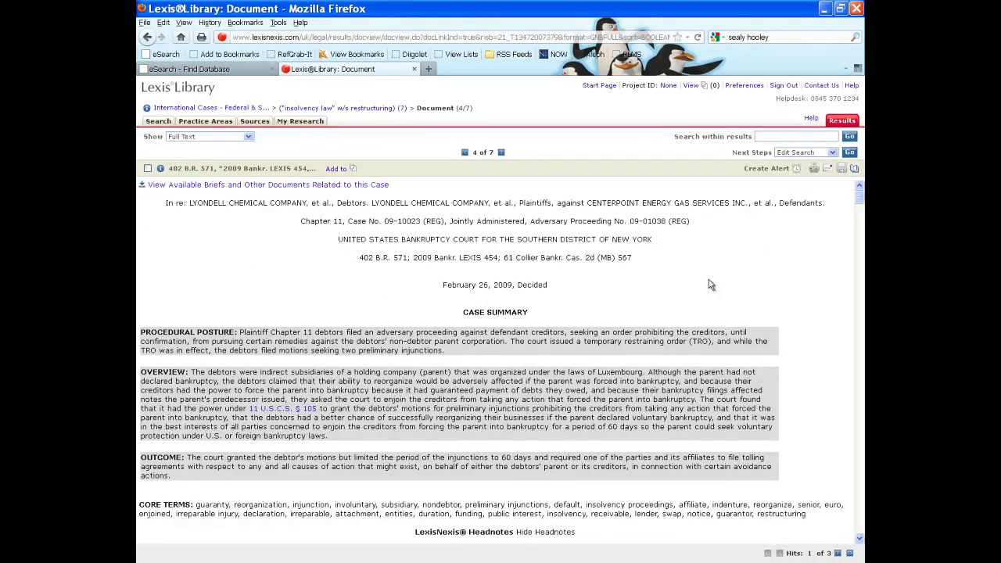
- Return to the start page, go to the International Legislation search form and view its available sources
left_click(596, 88)
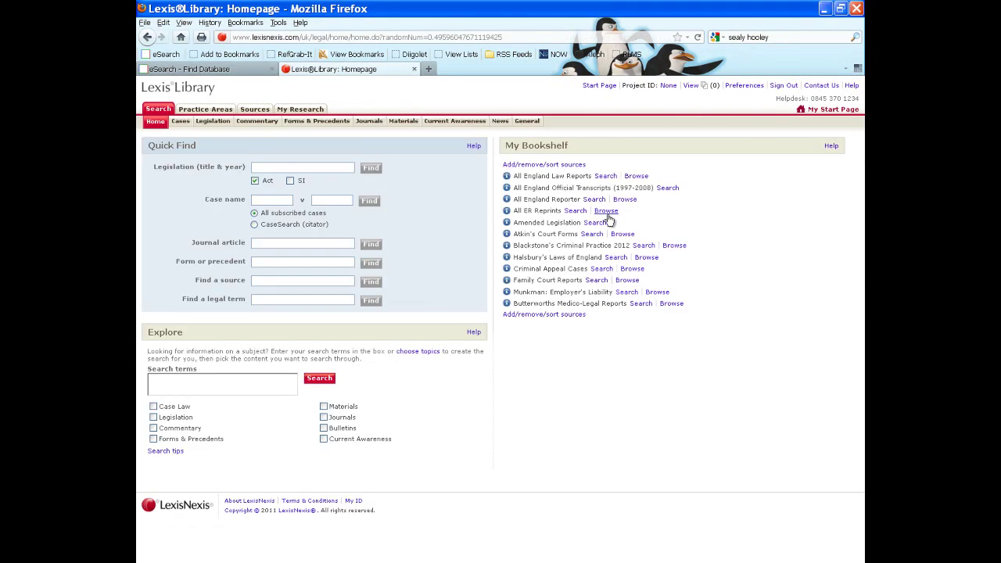
left_click(215, 125)
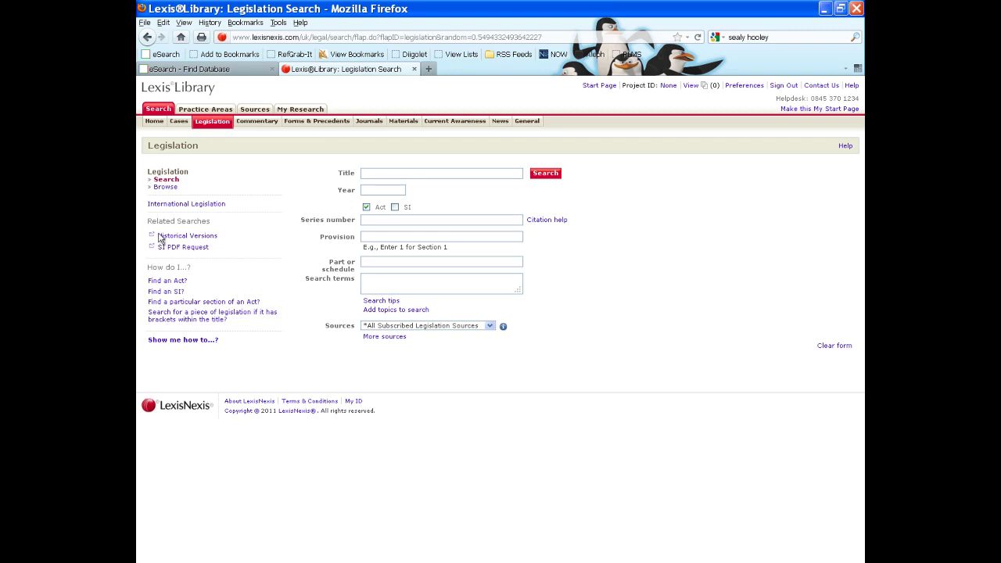
left_click(188, 206)
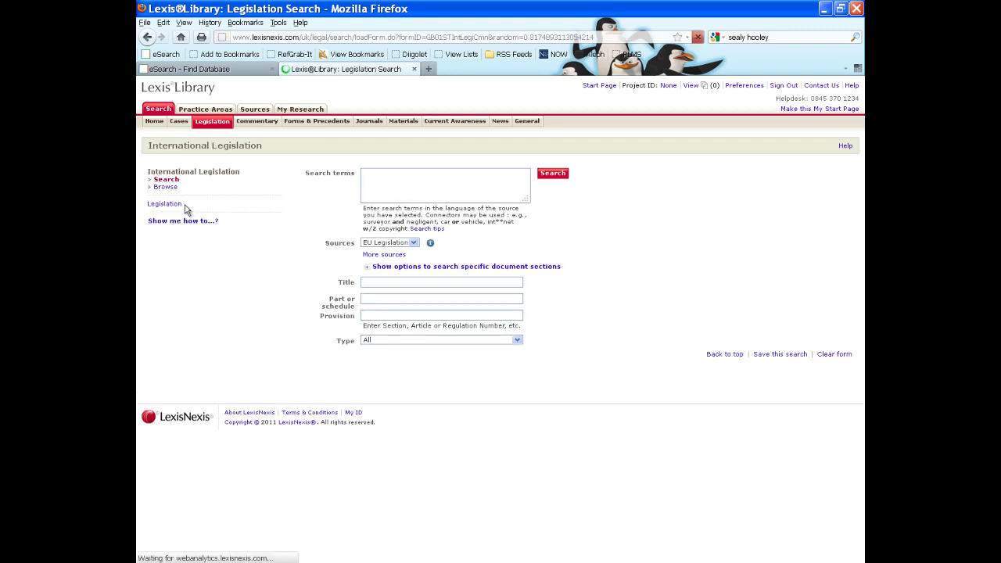
left_click(414, 244)
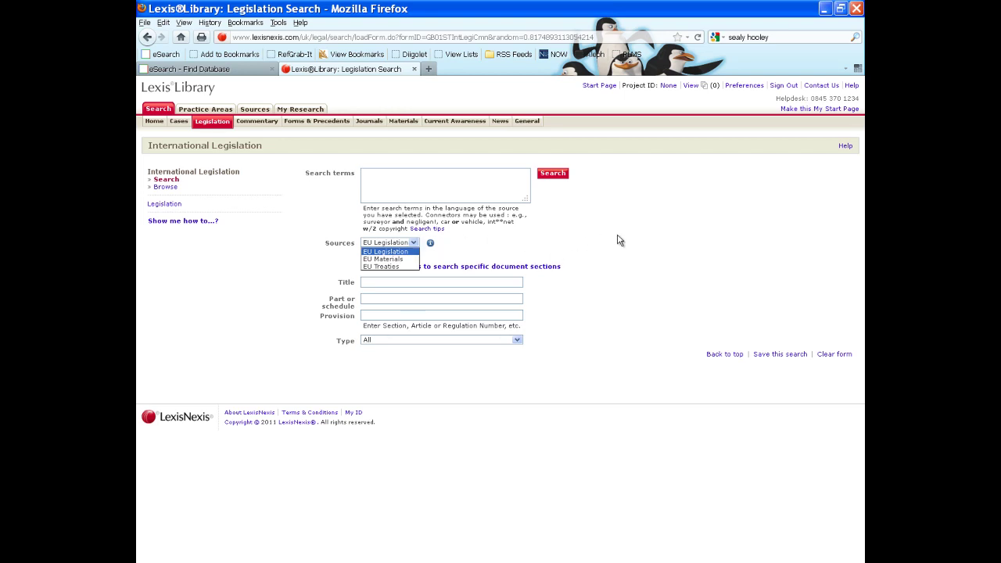
left_click(660, 272)
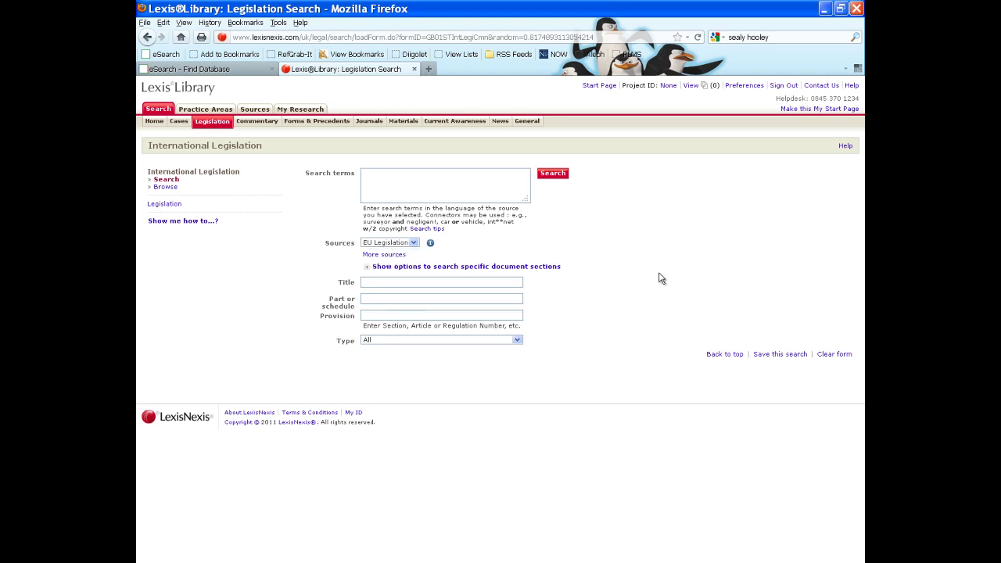